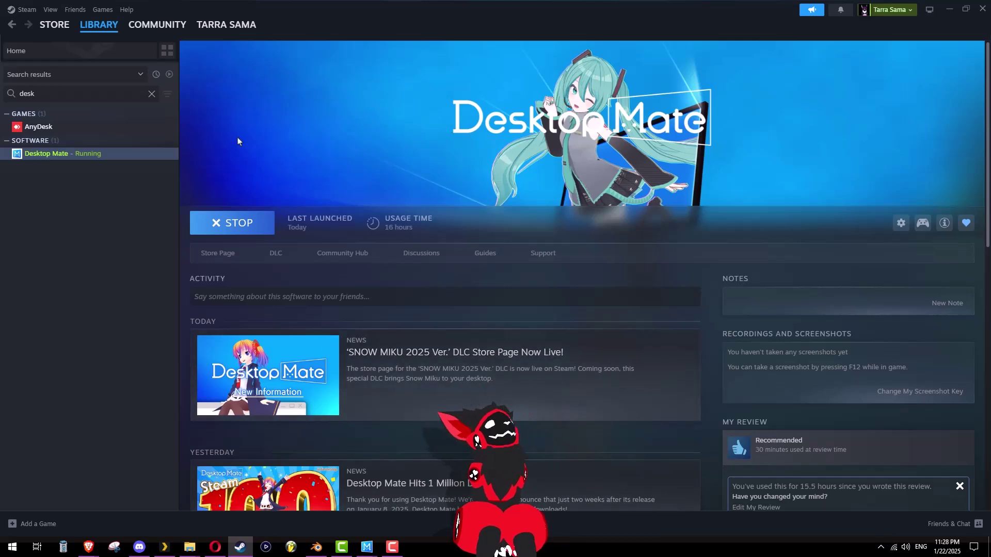
Stop the running Desktop Mate in Steam and open its Properties from the library
{"action": "left_click", "coordinate": [223, 230]}
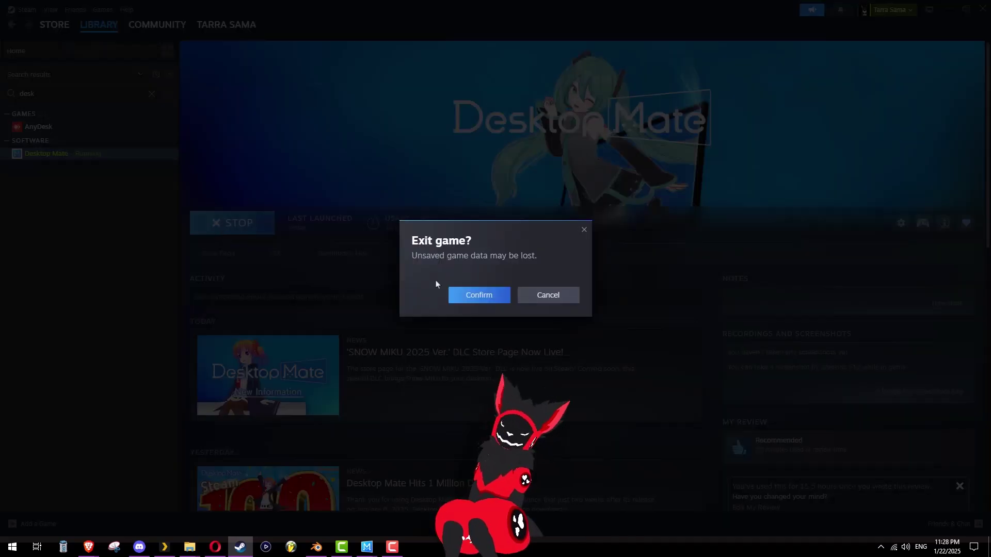
{"action": "left_click", "coordinate": [468, 296]}
{"action": "right_click", "coordinate": [114, 160]}
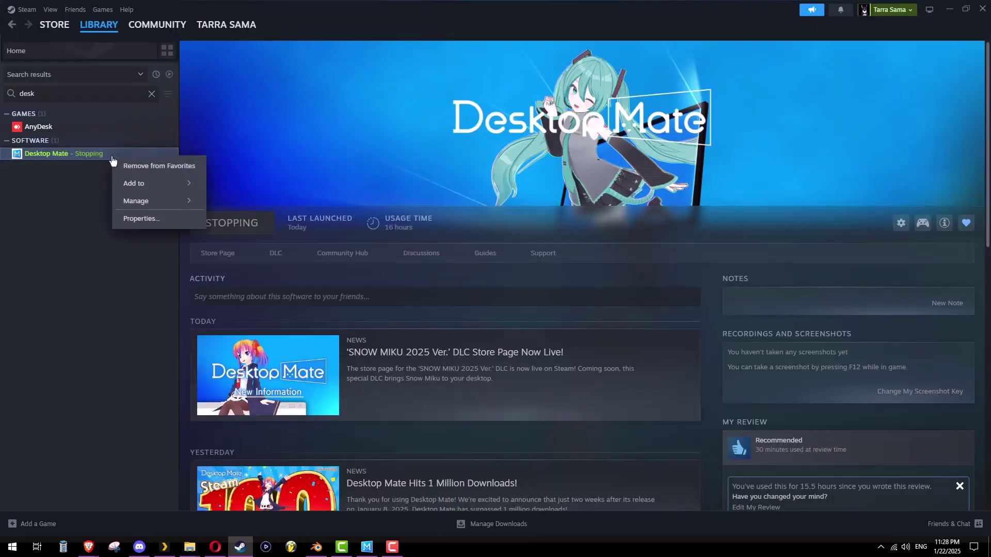
{"action": "left_click", "coordinate": [138, 219]}
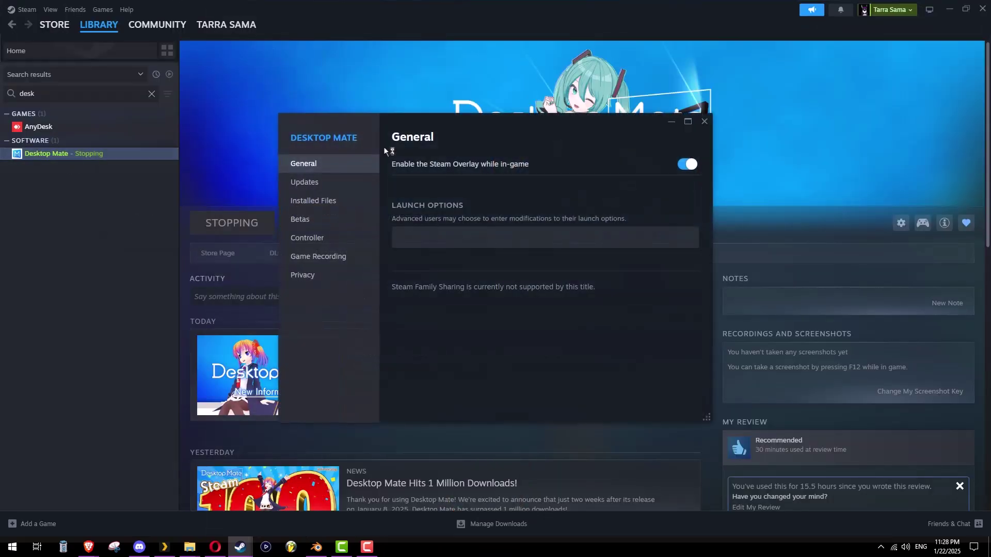
Give DesktopMate.exe Windows 8 compatibility mode with administrator rights, and apply the settings
{"action": "left_click", "coordinate": [320, 204]}
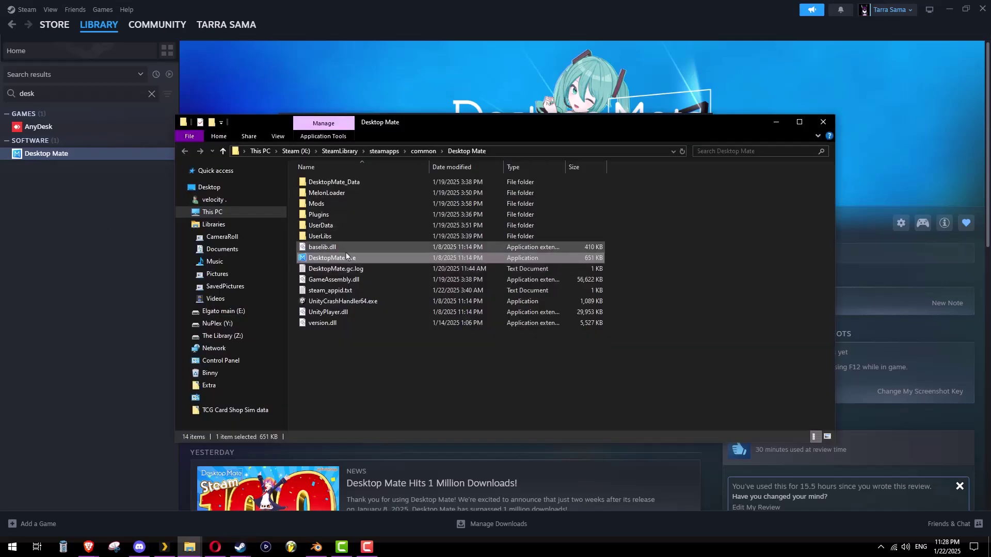
{"action": "right_click", "coordinate": [373, 260]}
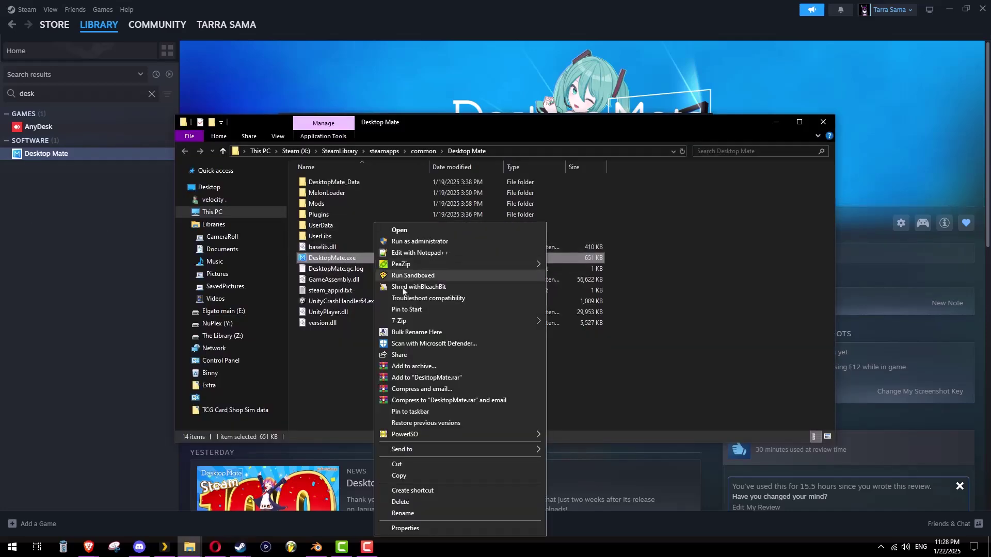
{"action": "left_click", "coordinate": [418, 529]}
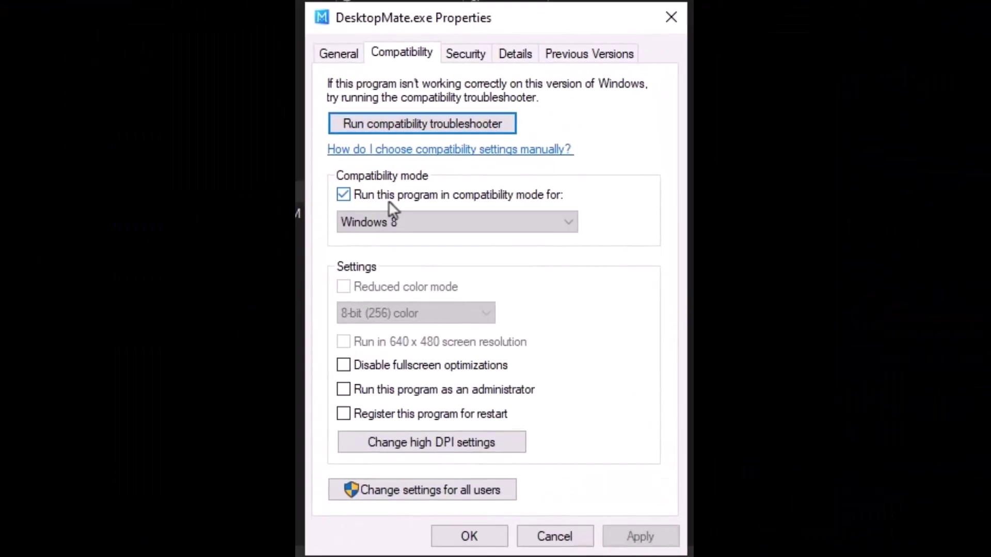
{"action": "left_click", "coordinate": [427, 223]}
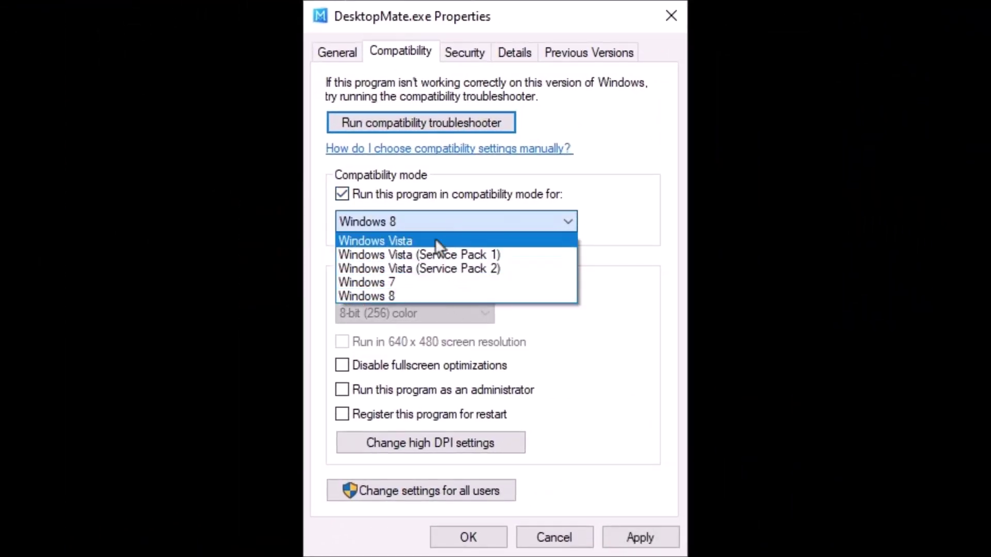
{"action": "left_click", "coordinate": [381, 296]}
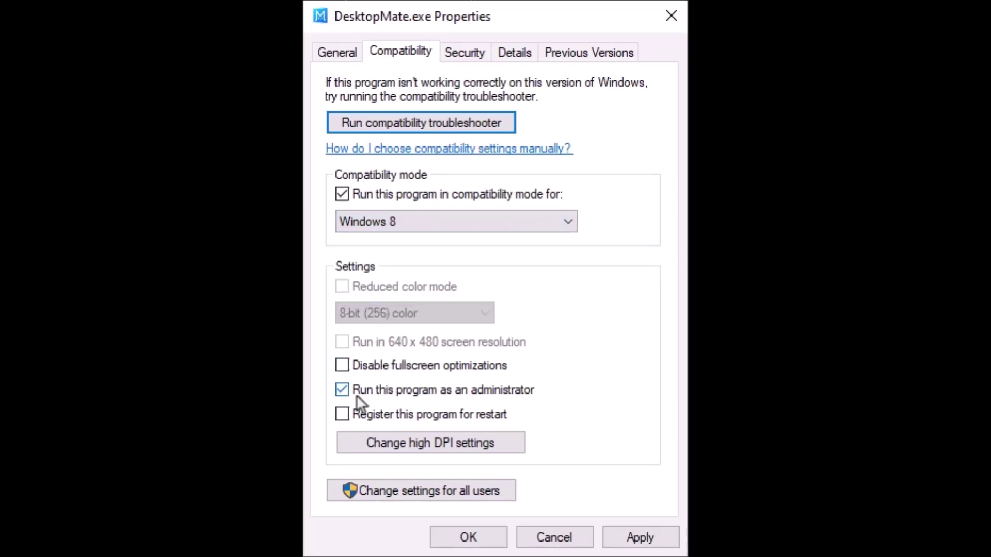
{"action": "left_click", "coordinate": [622, 534]}
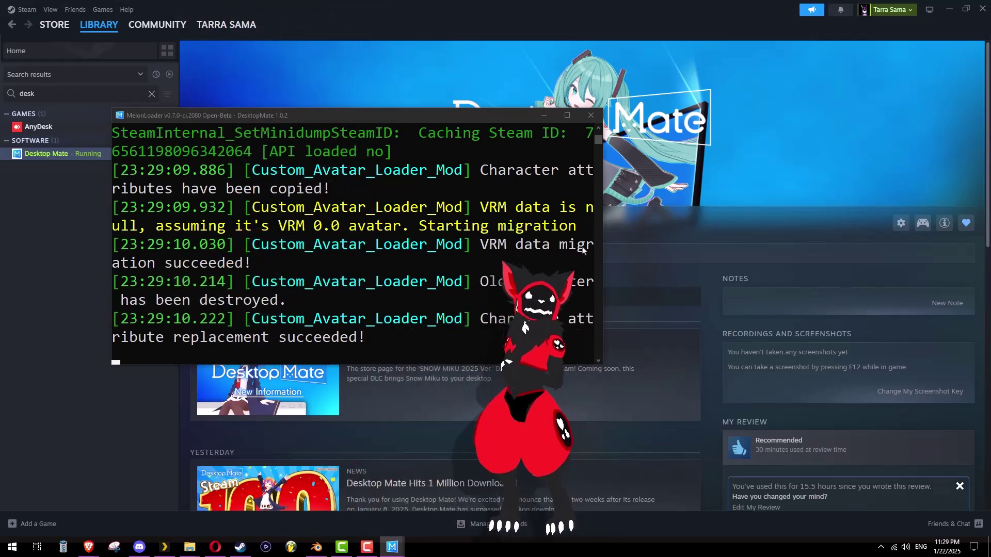
Bring Steam to the front, then raise the avatar's Size setting to 100
{"action": "left_click", "coordinate": [572, 370]}
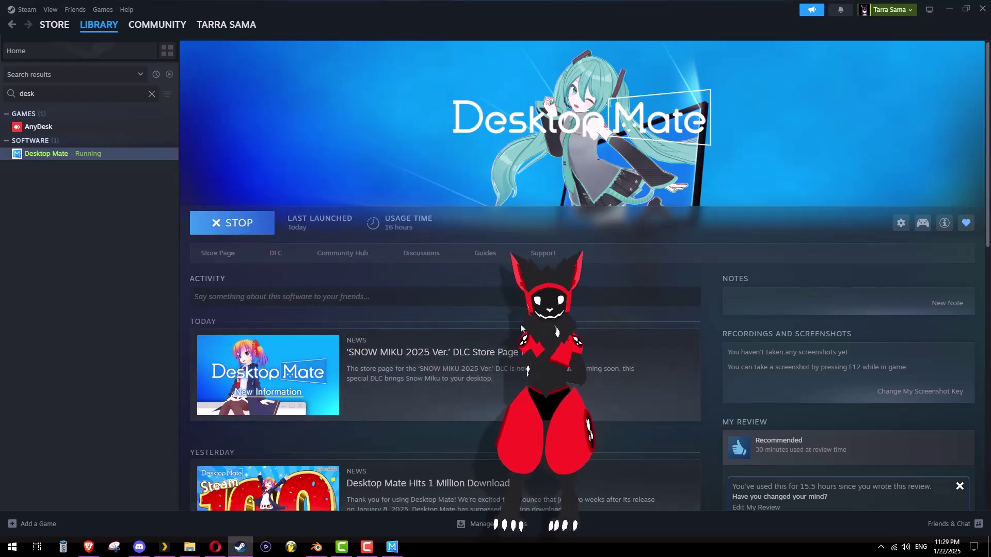
{"action": "right_click", "coordinate": [557, 349]}
{"action": "left_click", "coordinate": [664, 397]}
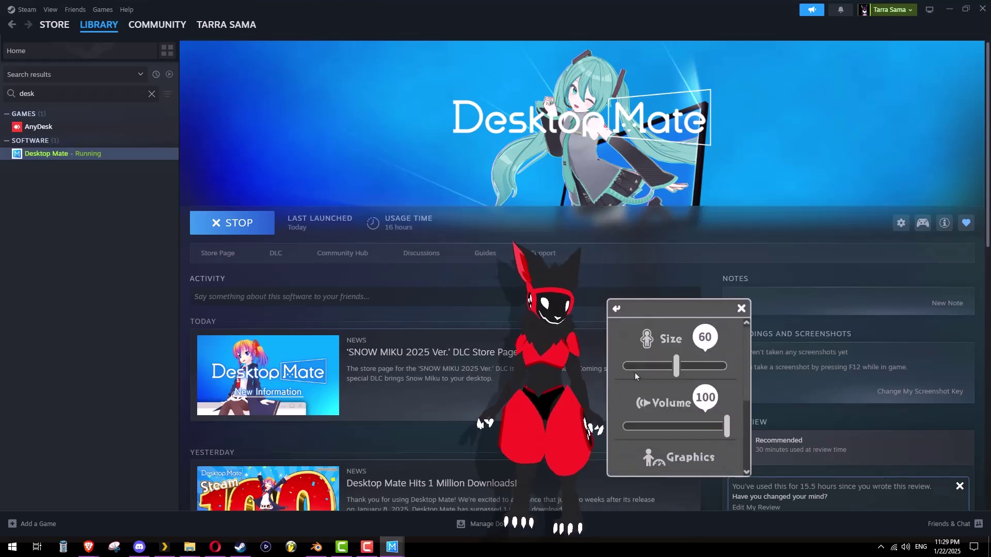
{"action": "left_click_drag", "start_coordinate": [664, 366], "coordinate": [771, 370]}
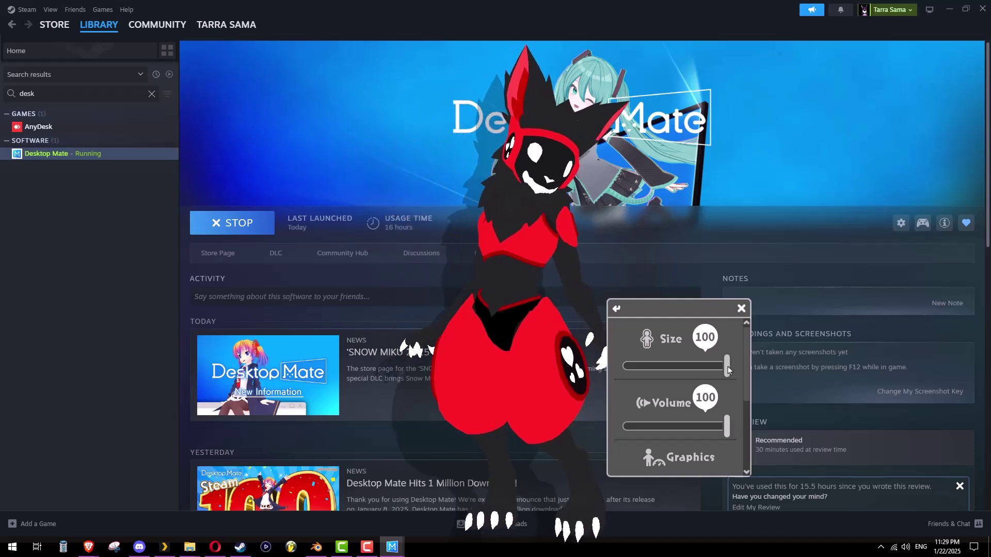
{"action": "left_click", "coordinate": [741, 308]}
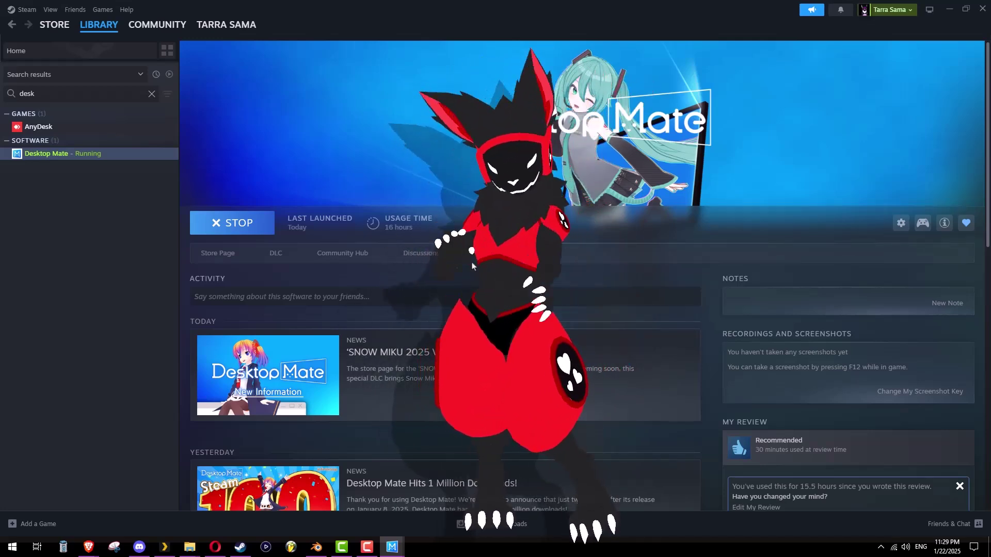
Move the VRM file picker aside and load the fox .vrm file as the character
{"action": "key", "text": "F4"}
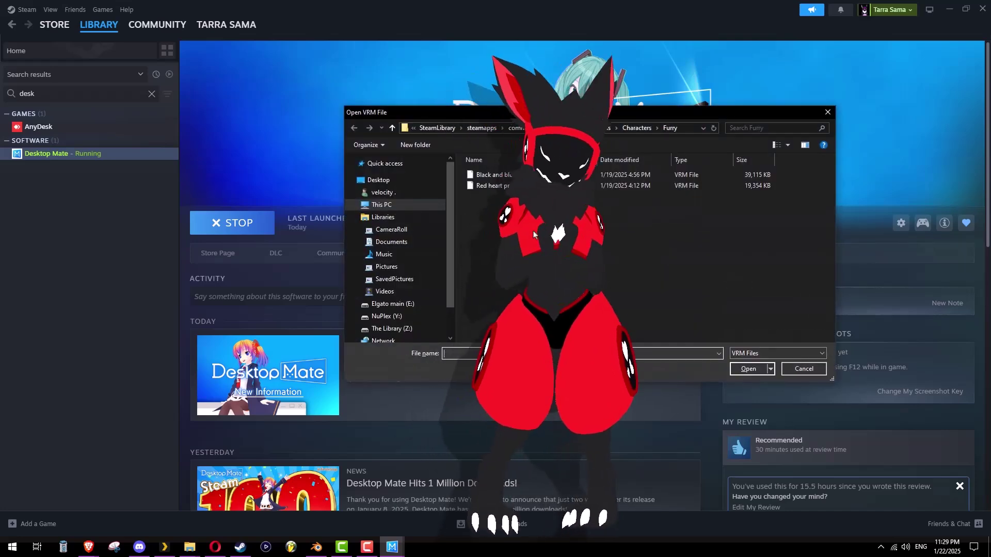
{"action": "left_click_drag", "start_coordinate": [479, 112], "coordinate": [156, 103]}
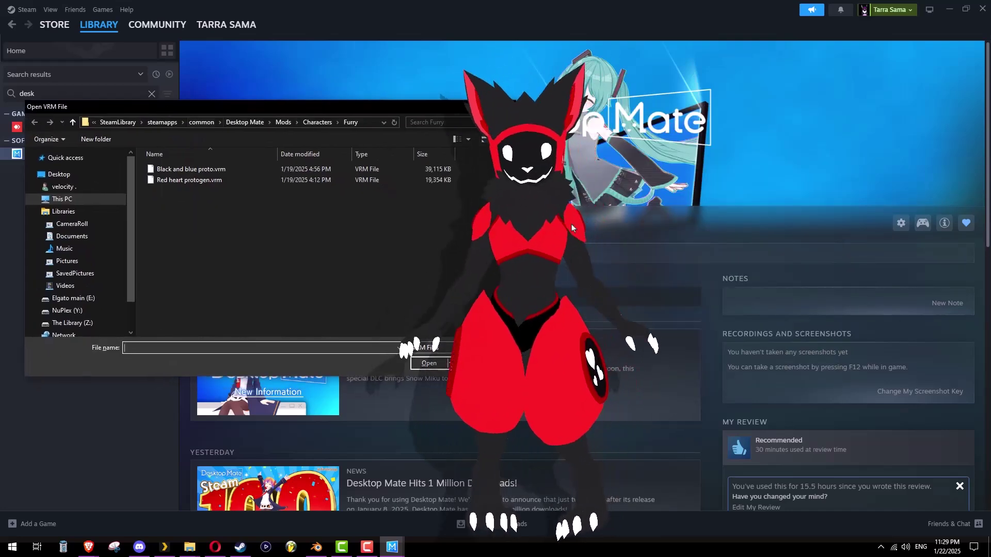
{"action": "double_click", "coordinate": [174, 166]}
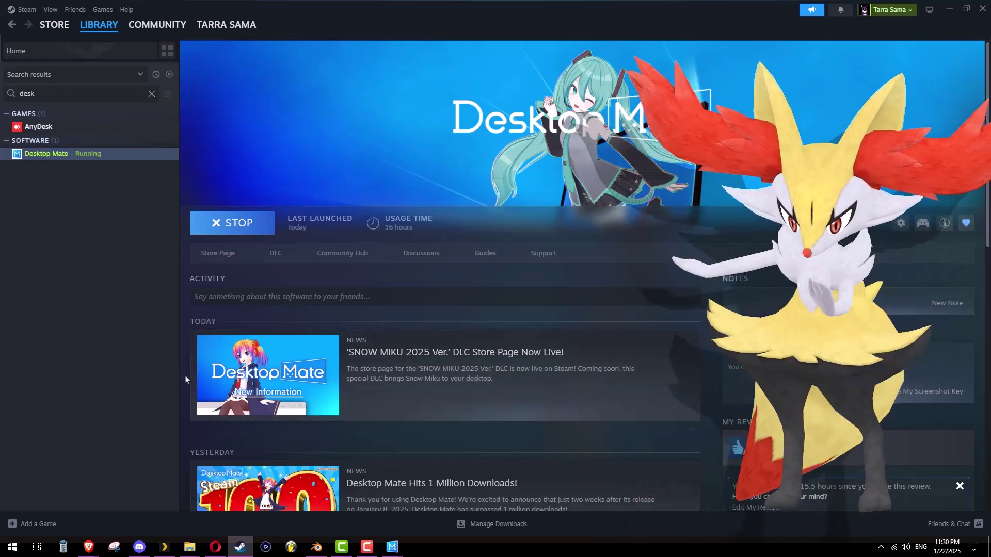
{"action": "left_click_drag", "start_coordinate": [340, 239], "coordinate": [494, 175]}
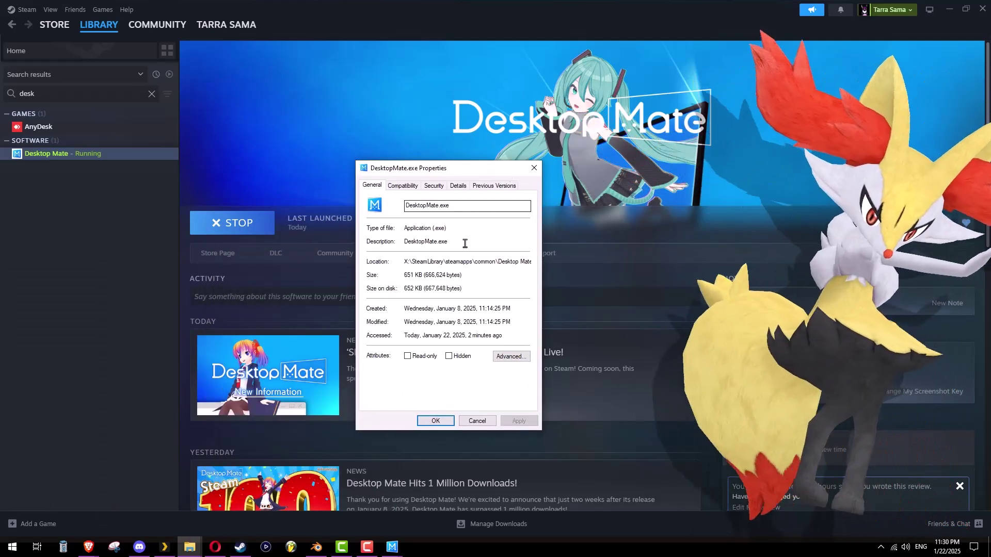
{"action": "left_click", "coordinate": [403, 184]}
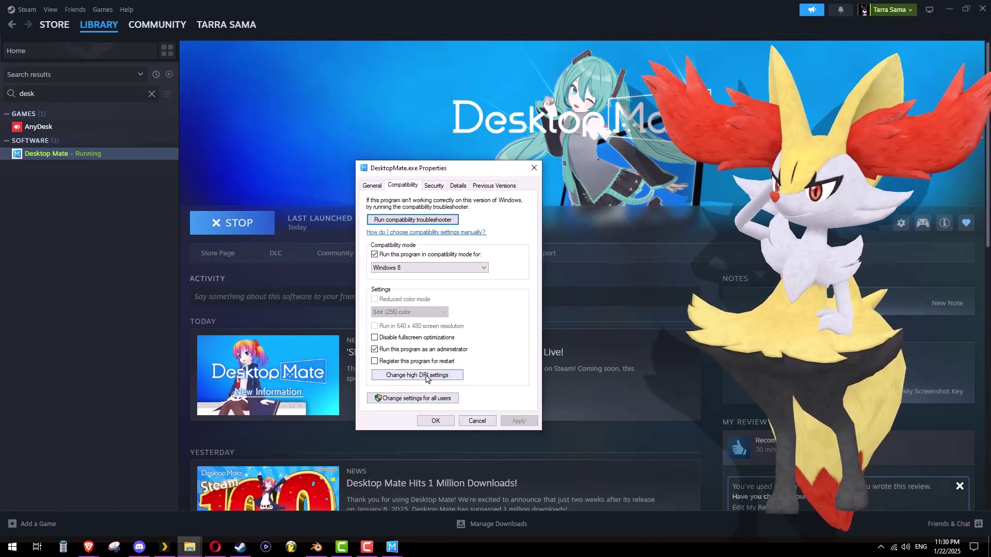
{"action": "left_click", "coordinate": [428, 374]}
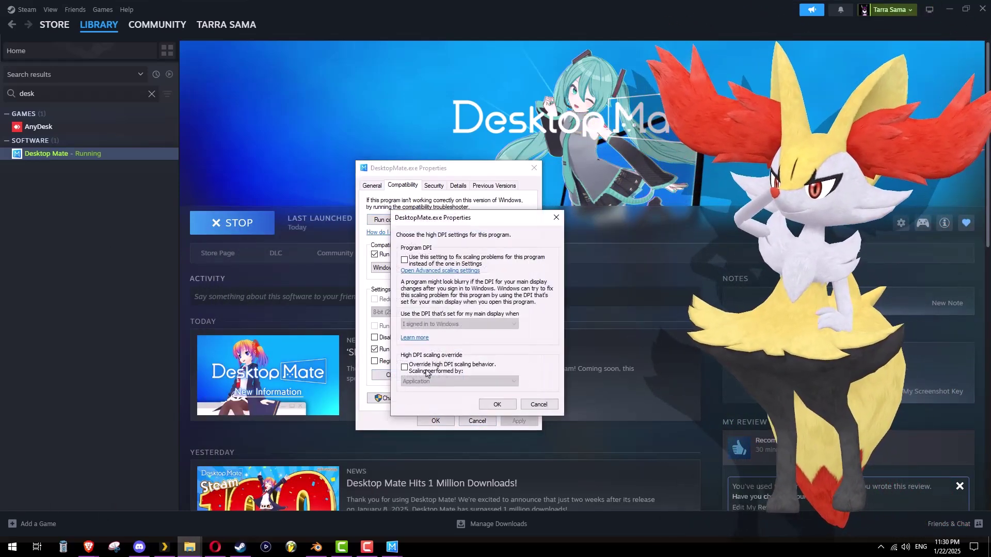
{"action": "left_click", "coordinate": [555, 219]}
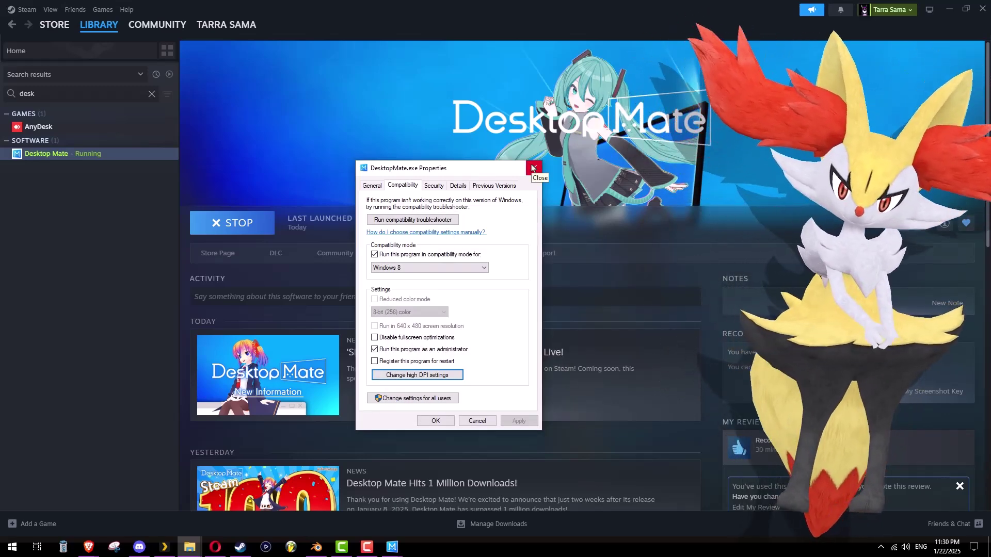
{"action": "left_click", "coordinate": [533, 168]}
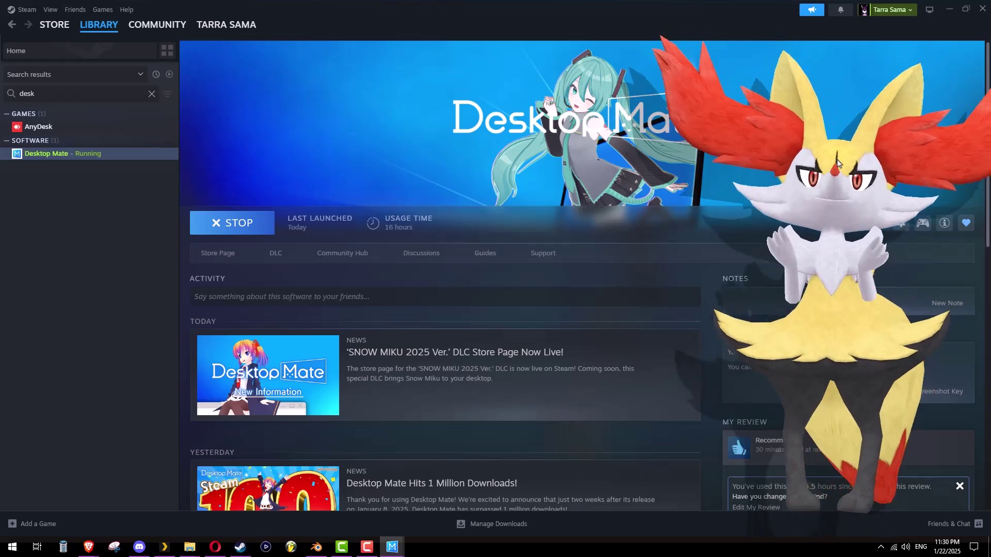